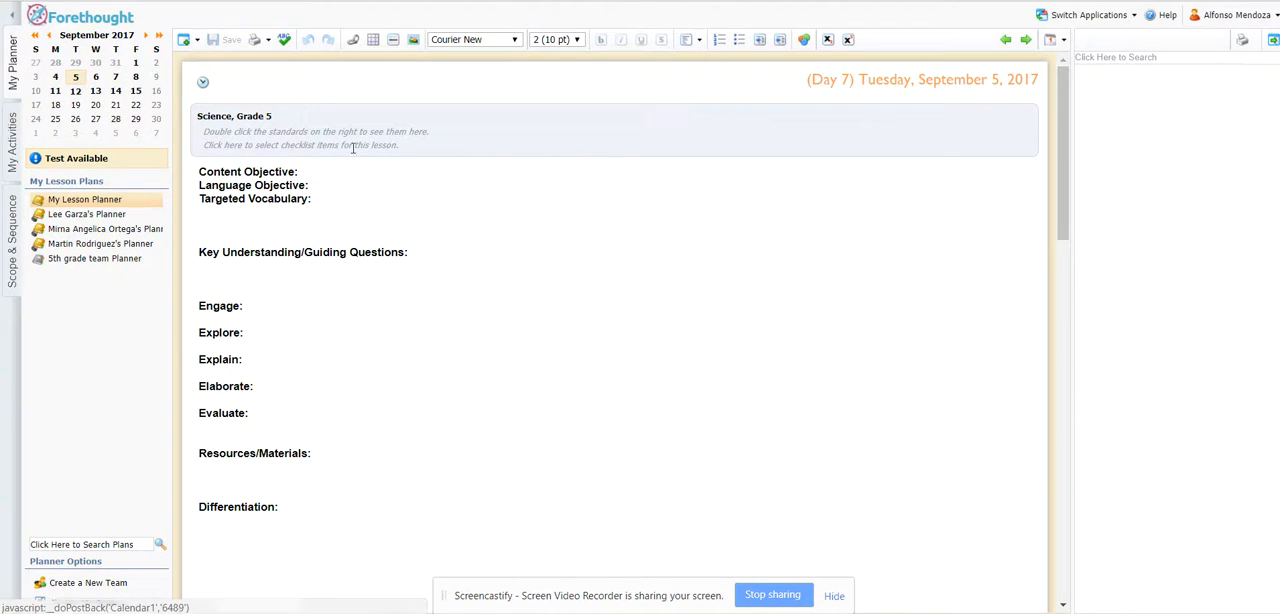
# Look over the September 5 lesson plan template from the Content Objective to the Differentiation section.
pyautogui.scroll(-5, 430, 312)
pyautogui.scroll(-7, 430, 315)
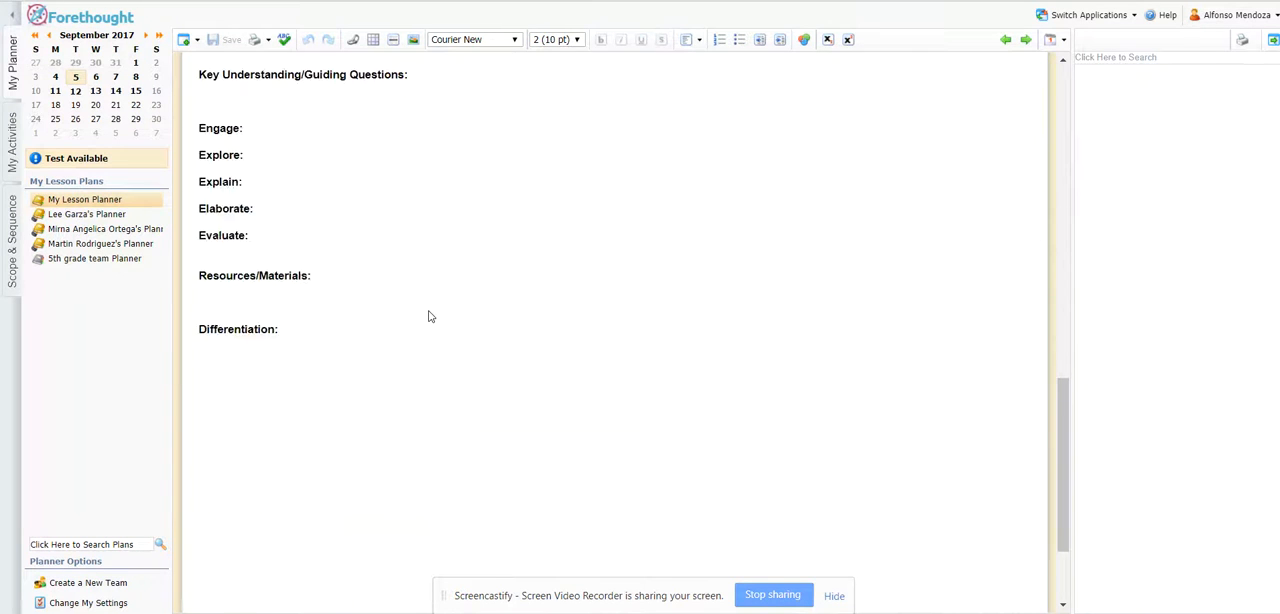
pyautogui.scroll(7, 428, 317)
pyautogui.scroll(8, 428, 317)
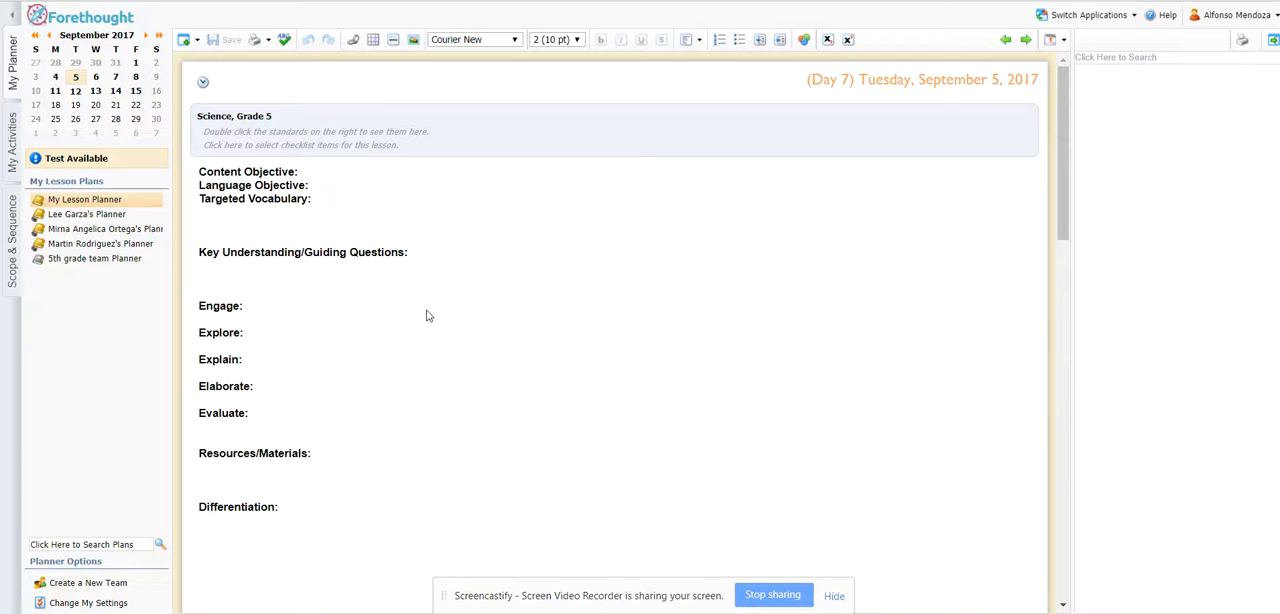
pyautogui.scroll(-7, 427, 316)
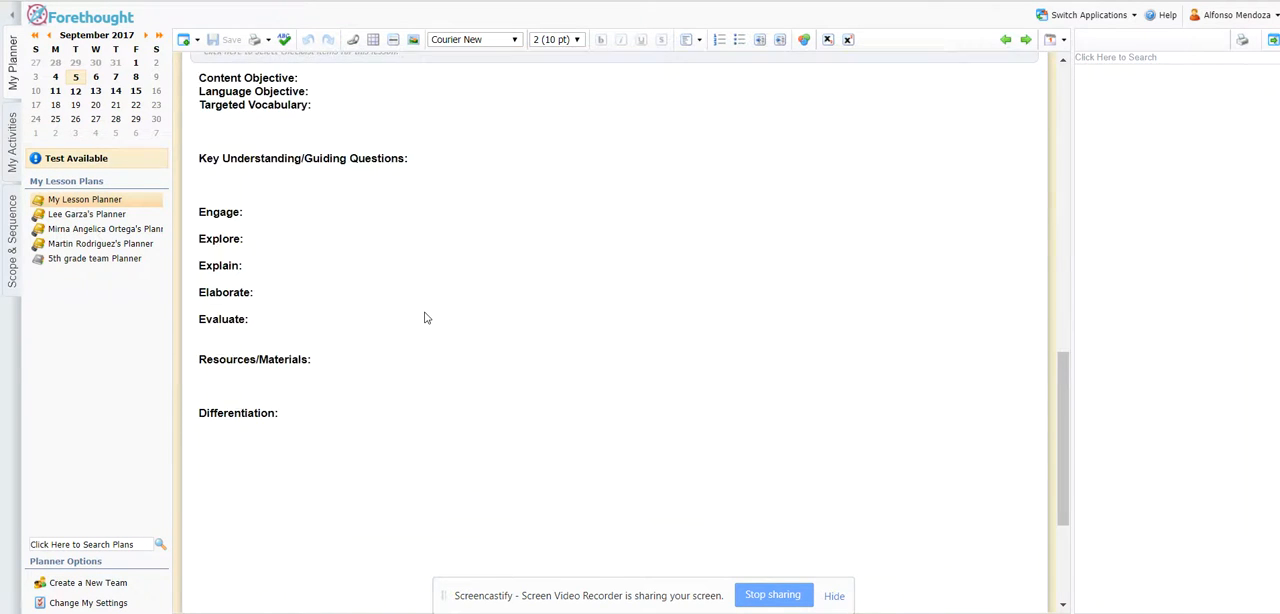
pyautogui.scroll(7, 425, 317)
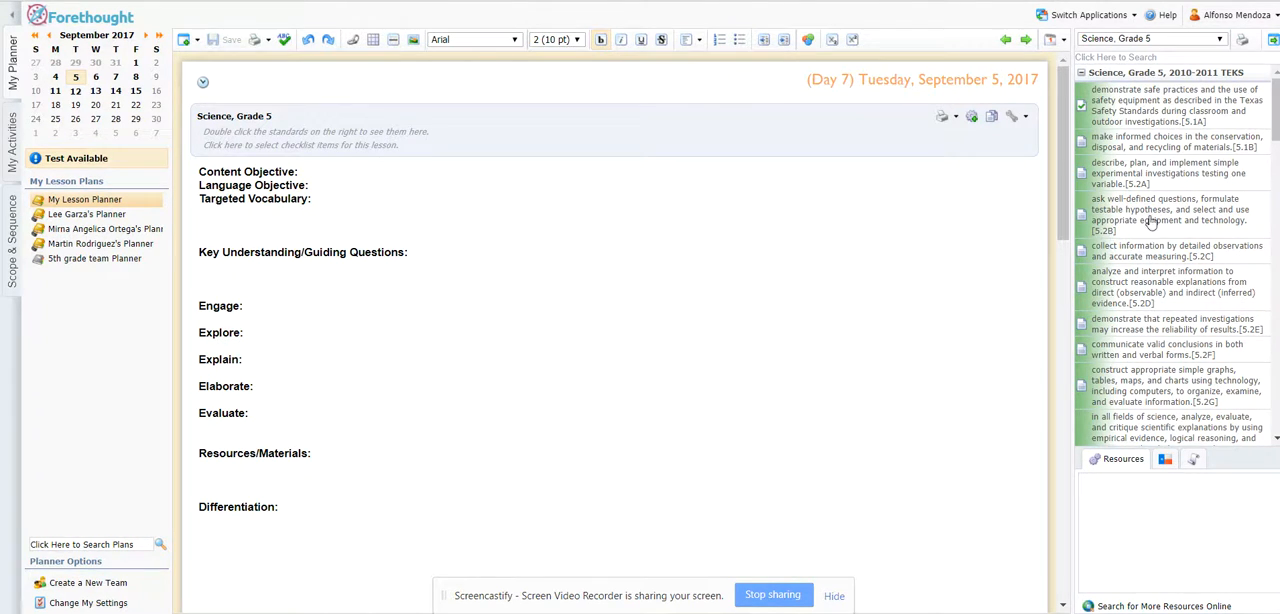
# Add the Science, Grade 5 TEKS standards 5.1A and 5.1B to the Science lesson.
pyautogui.click(1080, 76)
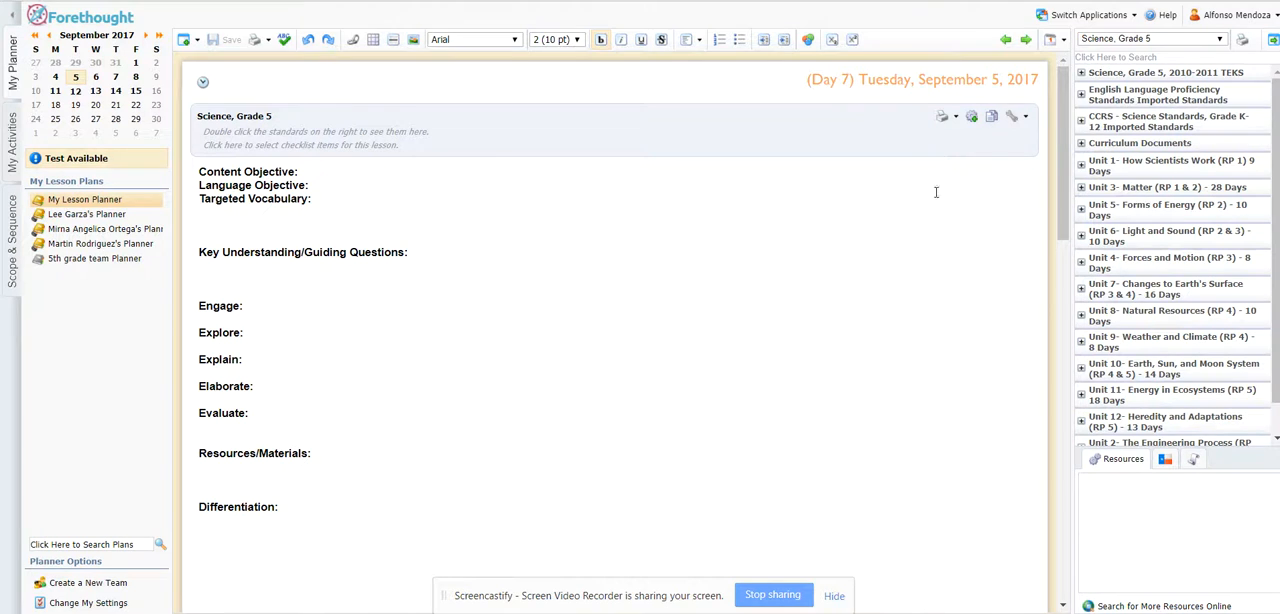
pyautogui.click(1081, 74)
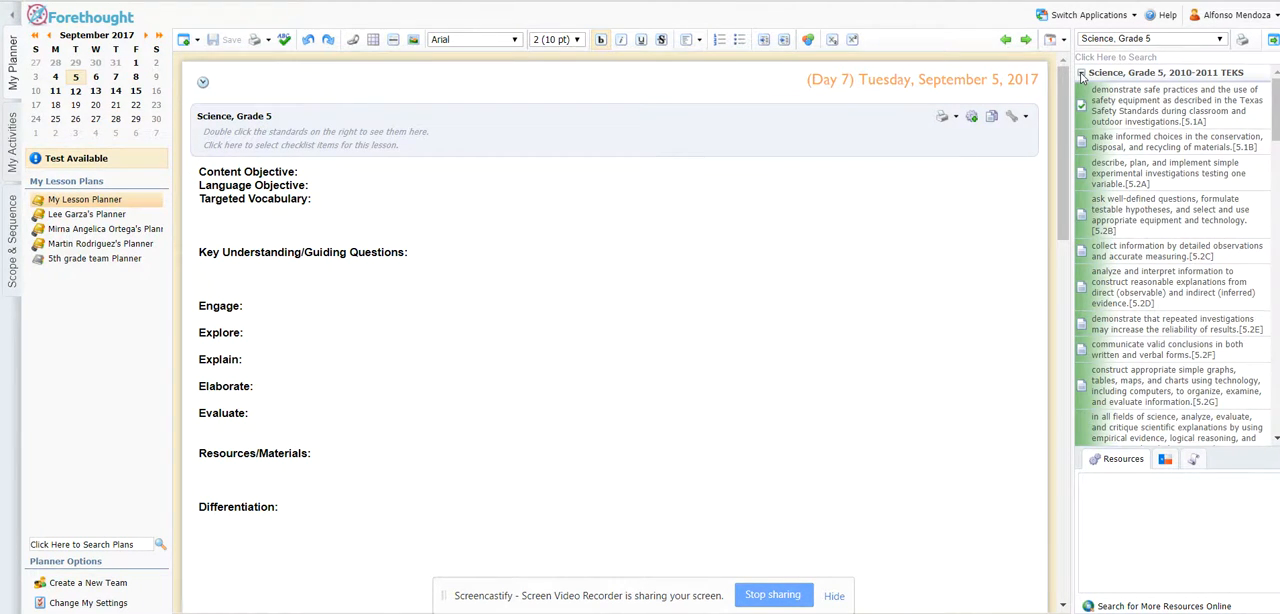
pyautogui.doubleClick(1127, 112)
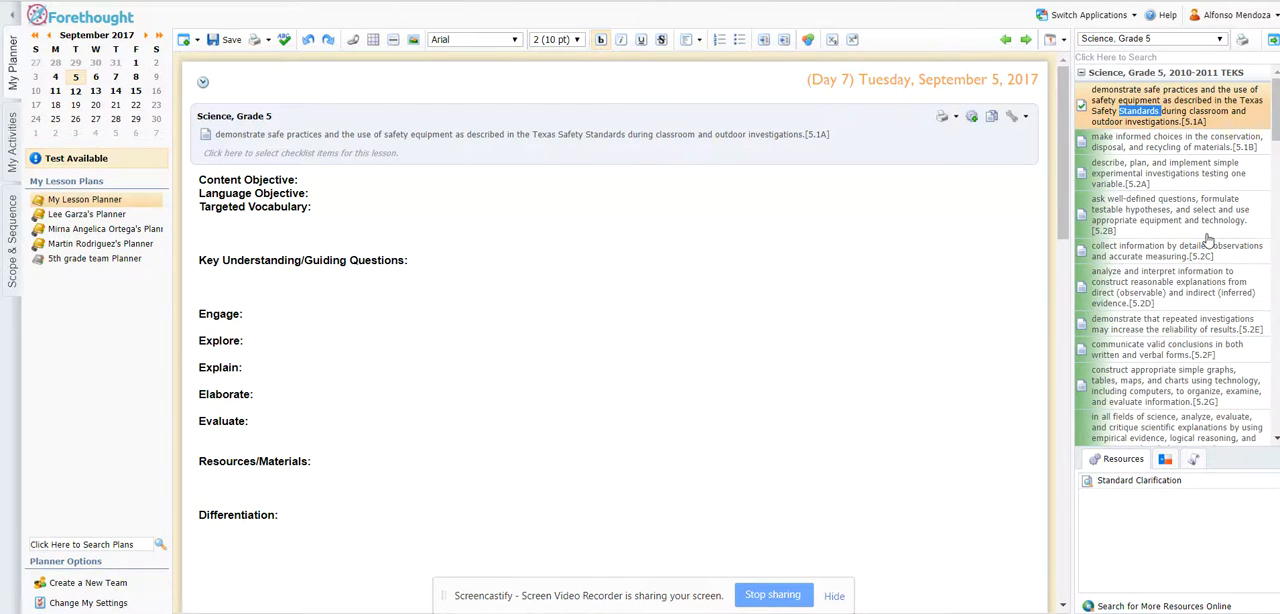
pyautogui.moveTo(1155, 137); pyautogui.dragTo(1157, 149)
pyautogui.click(1155, 148)
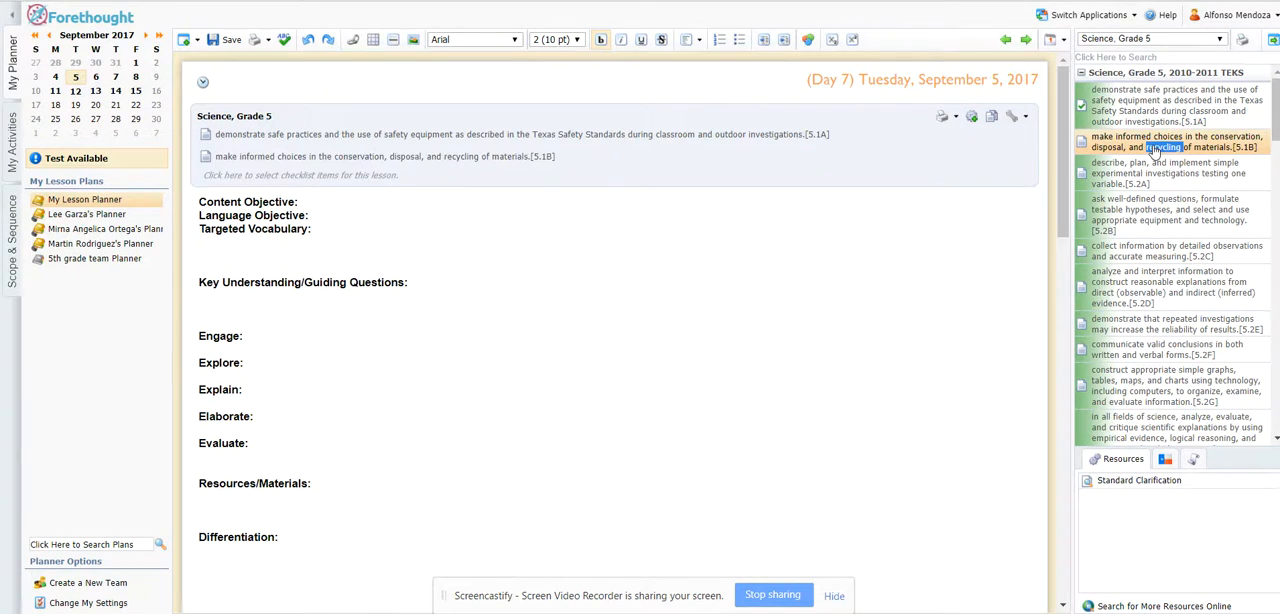
# Add TEKS standard 5.5B, on the boiling and freezing / melting points of water, to the Science lesson.
pyautogui.scroll(-3, 1165, 265)
pyautogui.scroll(-5, 1165, 265)
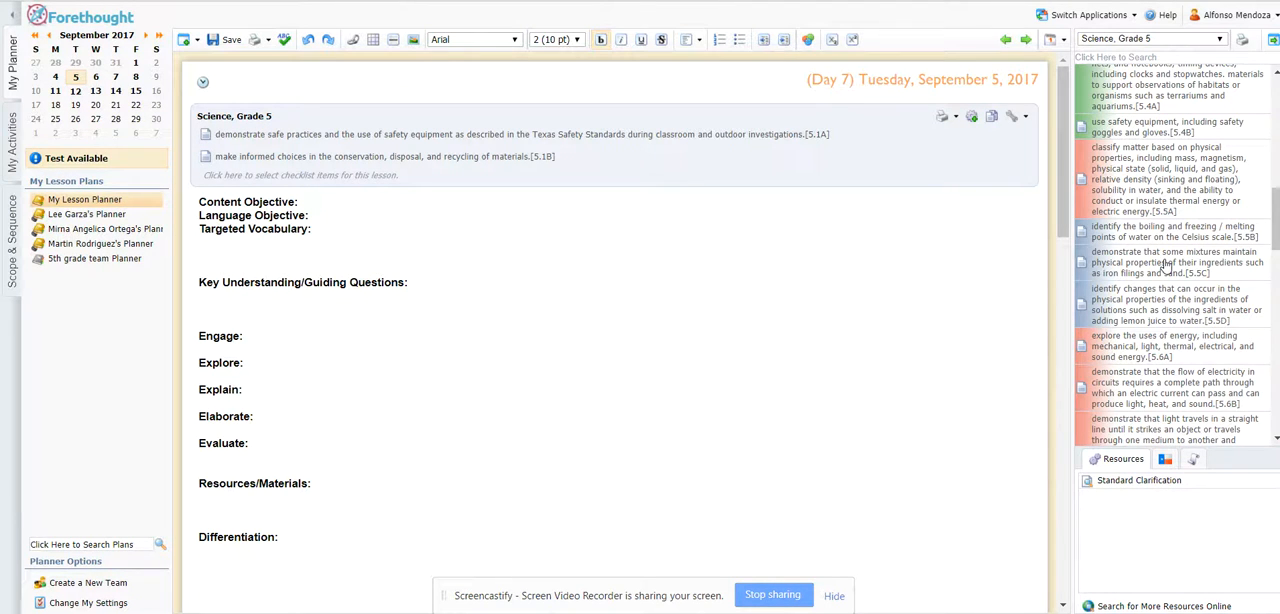
pyautogui.click(1122, 236)
pyautogui.scroll(10, 1122, 236)
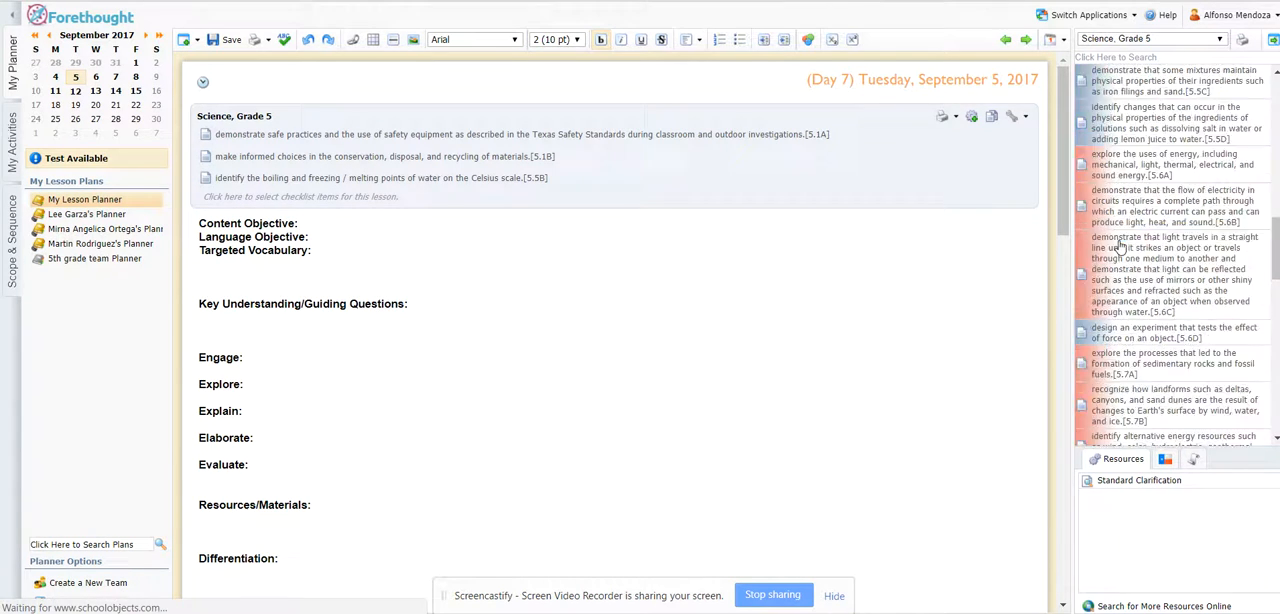
pyautogui.scroll(2, 1120, 197)
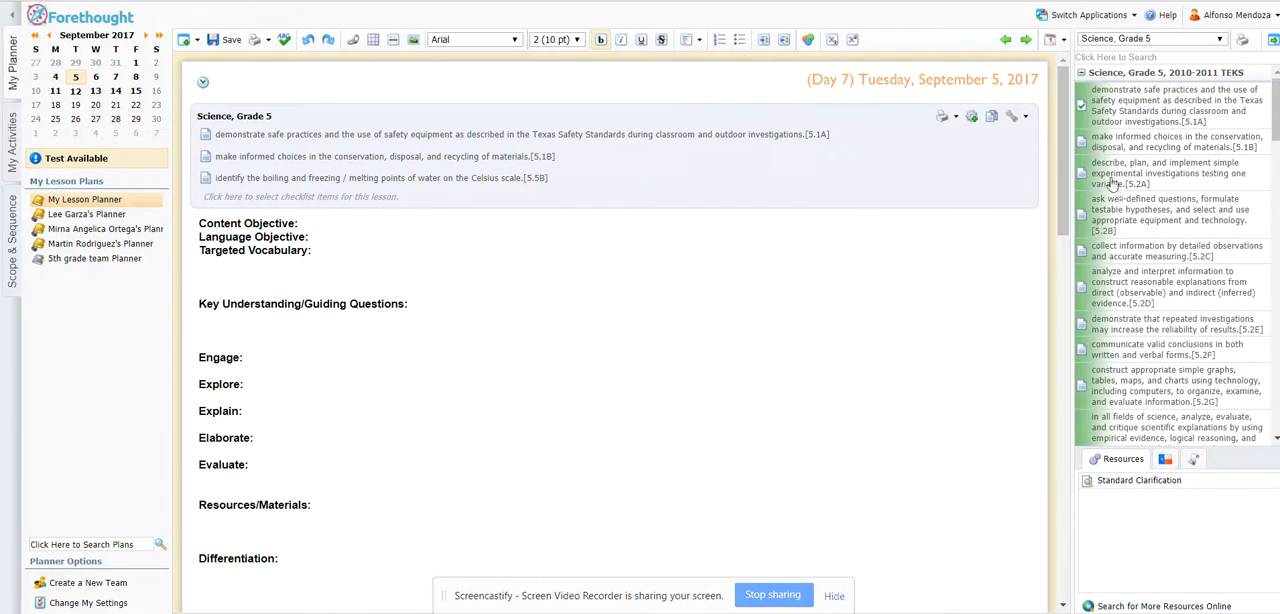
# Add standard ELP.1A from the English Language Proficiency Standards to the Science lesson and collapse that standards group.
pyautogui.click(1081, 74)
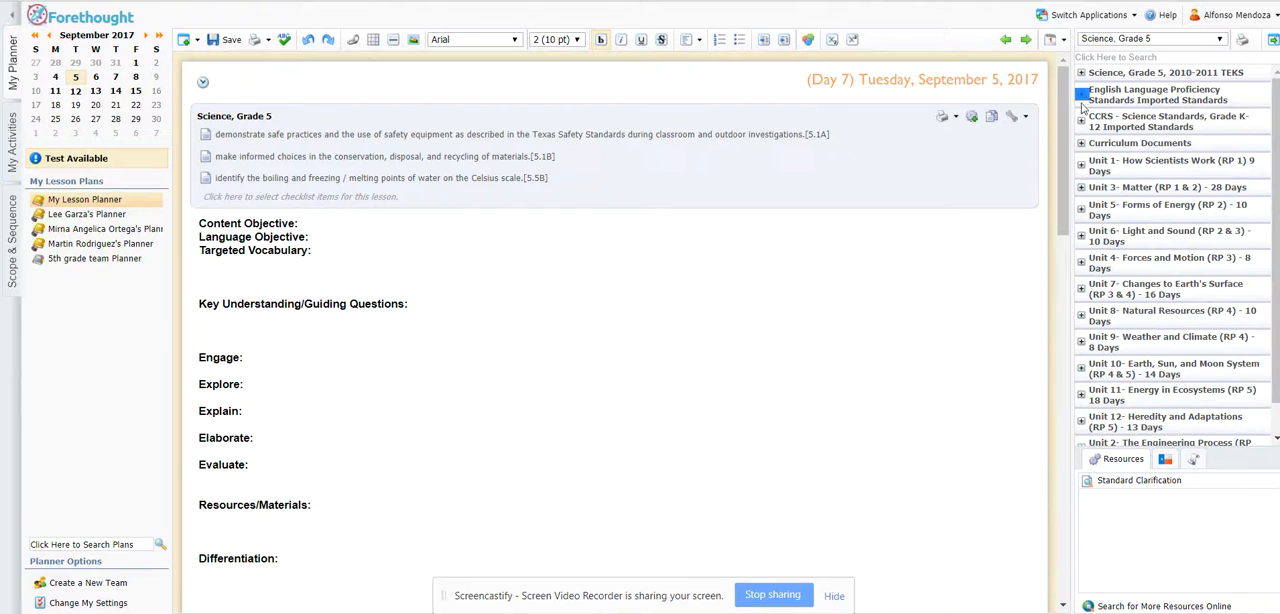
pyautogui.click(1137, 97)
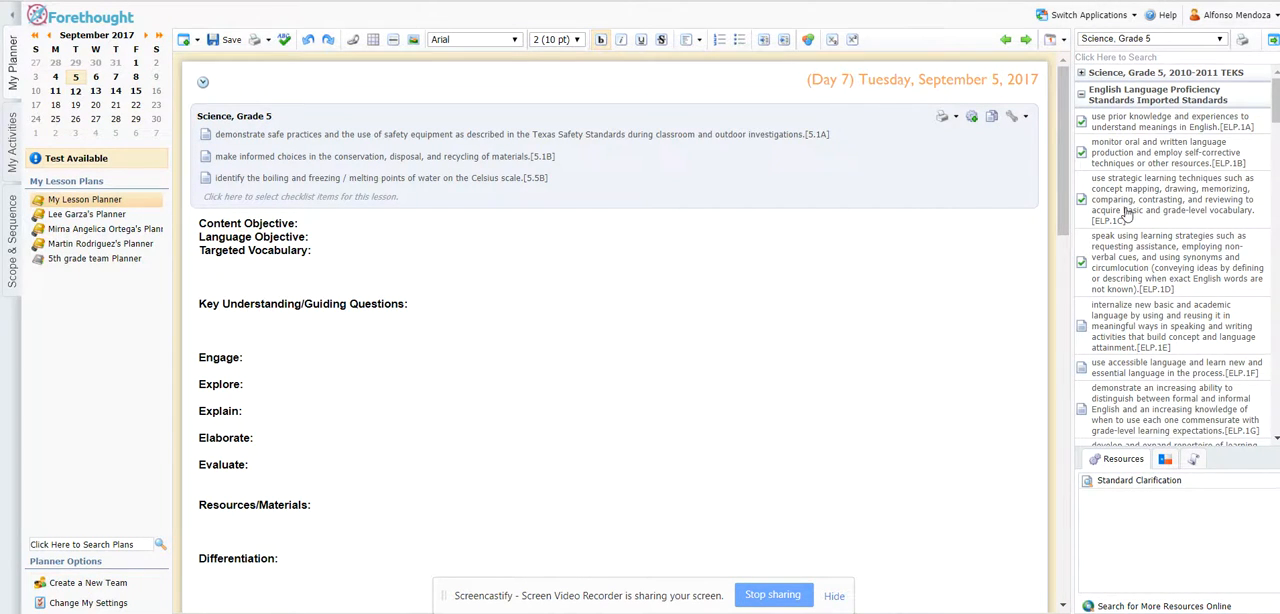
pyautogui.doubleClick(1158, 127)
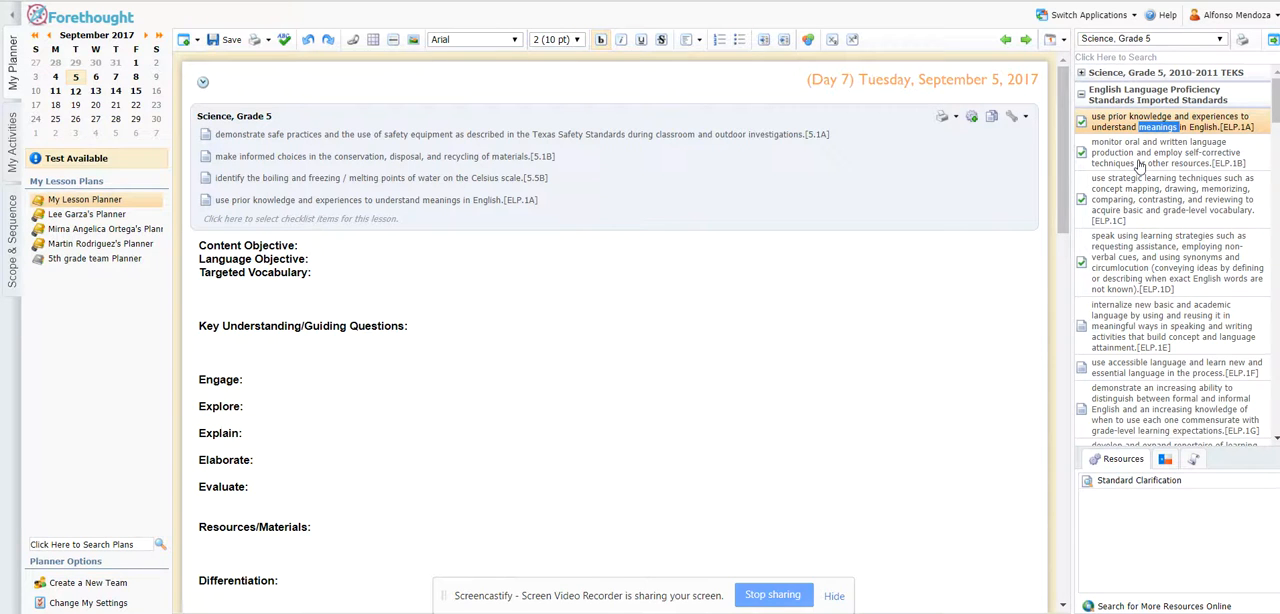
pyautogui.click(1081, 96)
# Expand the CCRS - Science Standards, Grade K-12 group and browse its standards.
pyautogui.click(1082, 121)
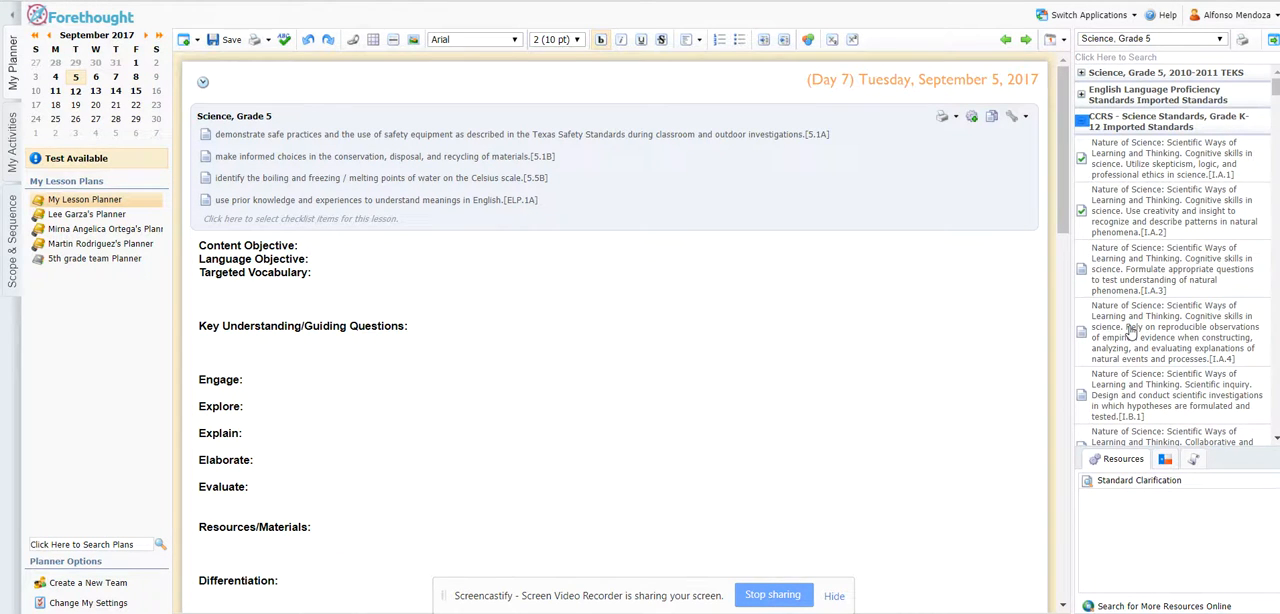
pyautogui.scroll(-5, 1131, 331)
pyautogui.scroll(5, 1131, 331)
pyautogui.scroll(-2, 476, 242)
pyautogui.scroll(2, 476, 245)
pyautogui.scroll(1, 476, 245)
# Review the Science lesson's sections and the Social Studies, Grade 5 lesson that follows it.
pyautogui.click(329, 251)
pyautogui.scroll(-3, 334, 306)
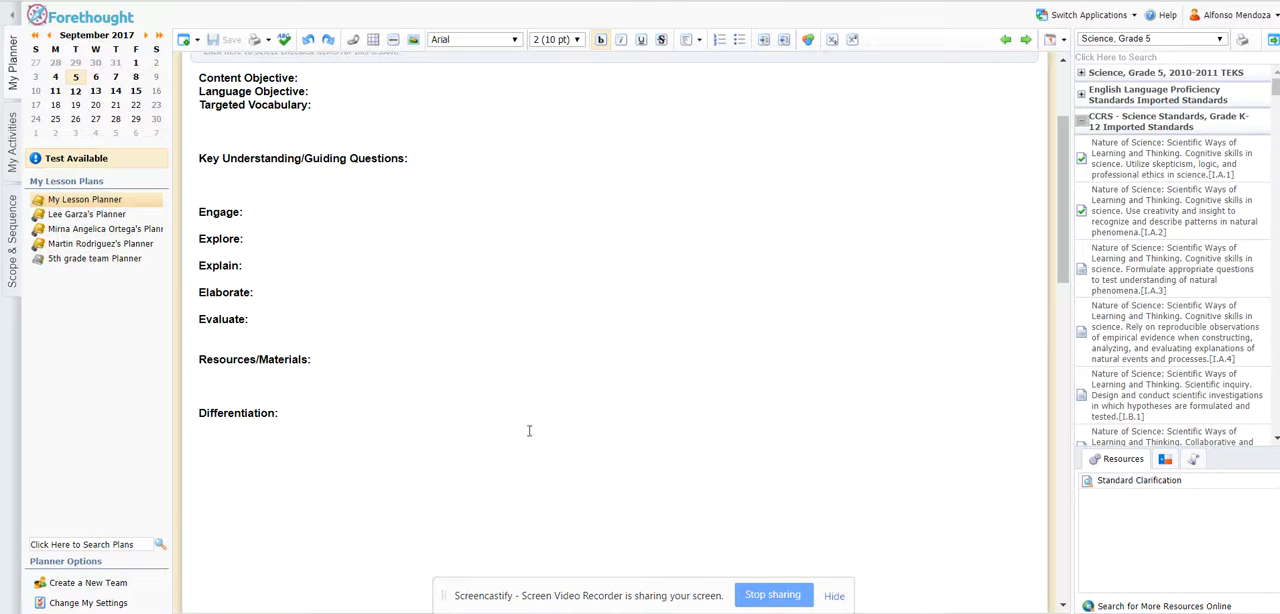
pyautogui.scroll(-1, 573, 411)
pyautogui.scroll(-1, 573, 411)
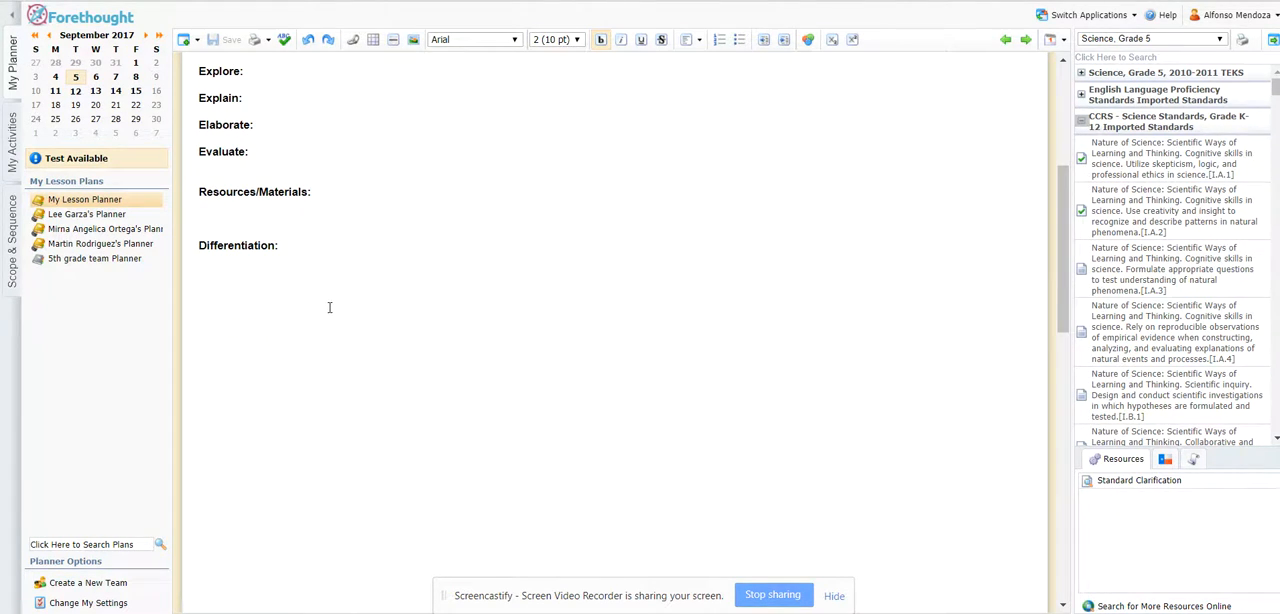
pyautogui.scroll(5, 333, 313)
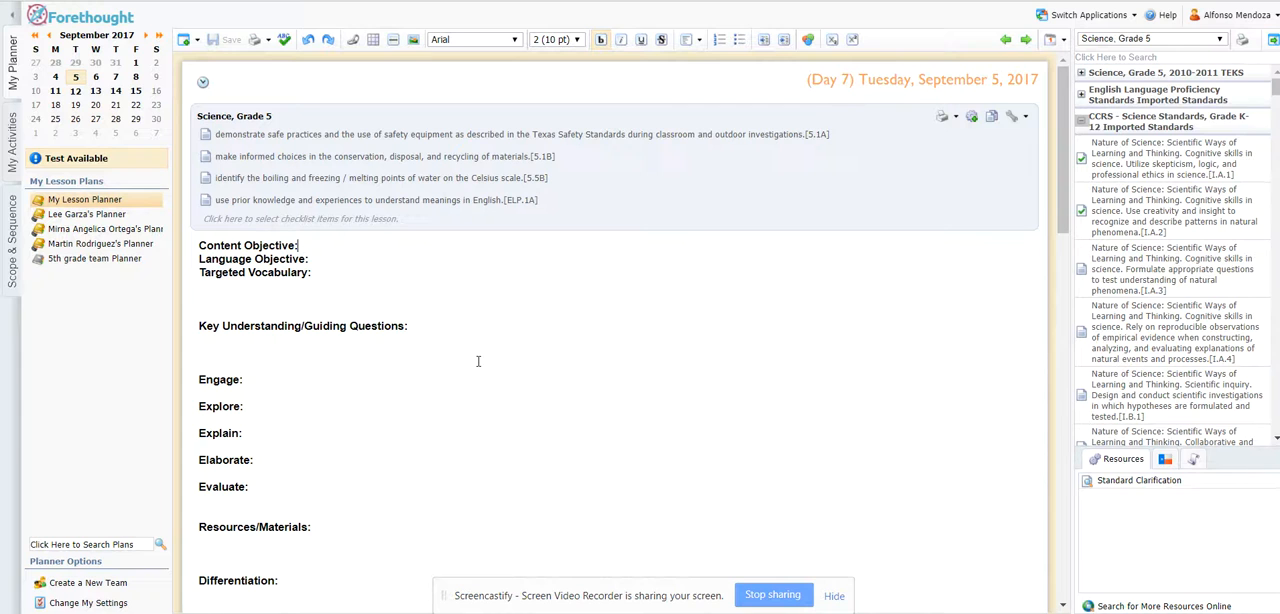
pyautogui.scroll(-4, 656, 331)
pyautogui.scroll(4, 656, 331)
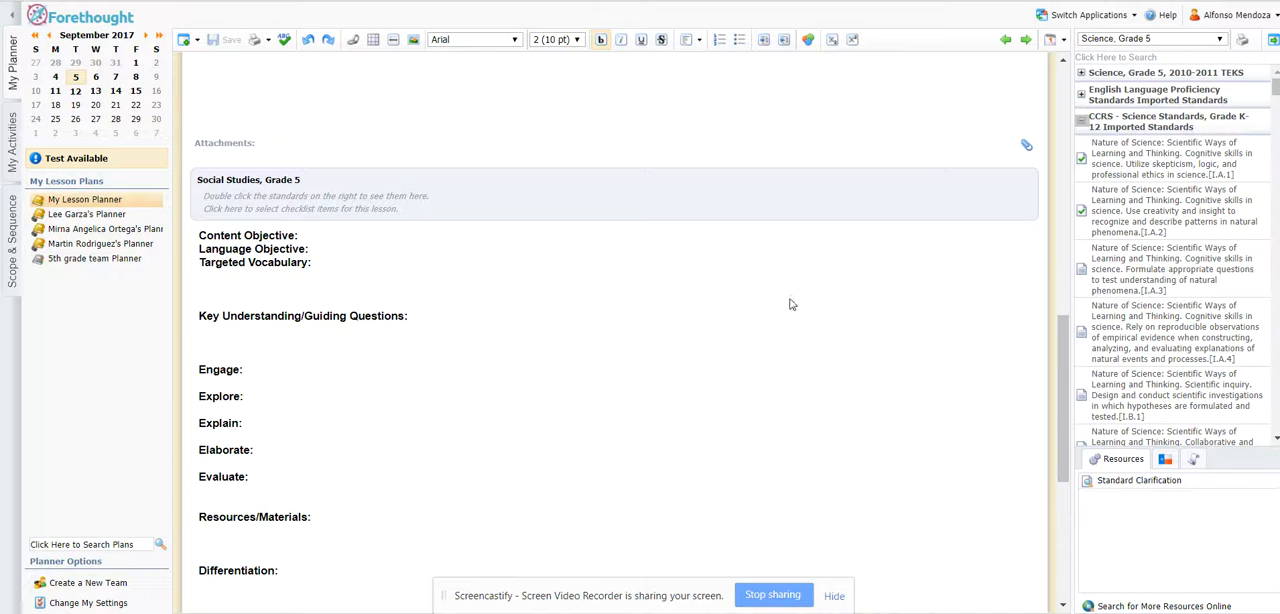
# Show the Social Studies, Grade 5 standards for that lesson and browse its curriculum documents and units.
pyautogui.click(859, 298)
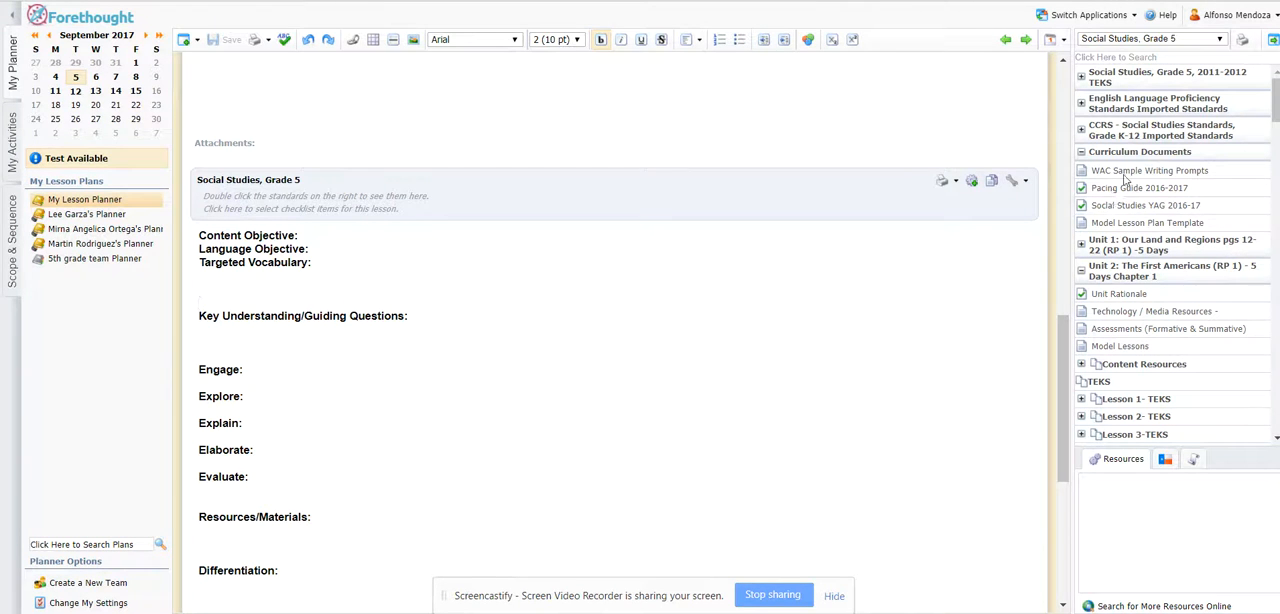
pyautogui.scroll(-5, 840, 145)
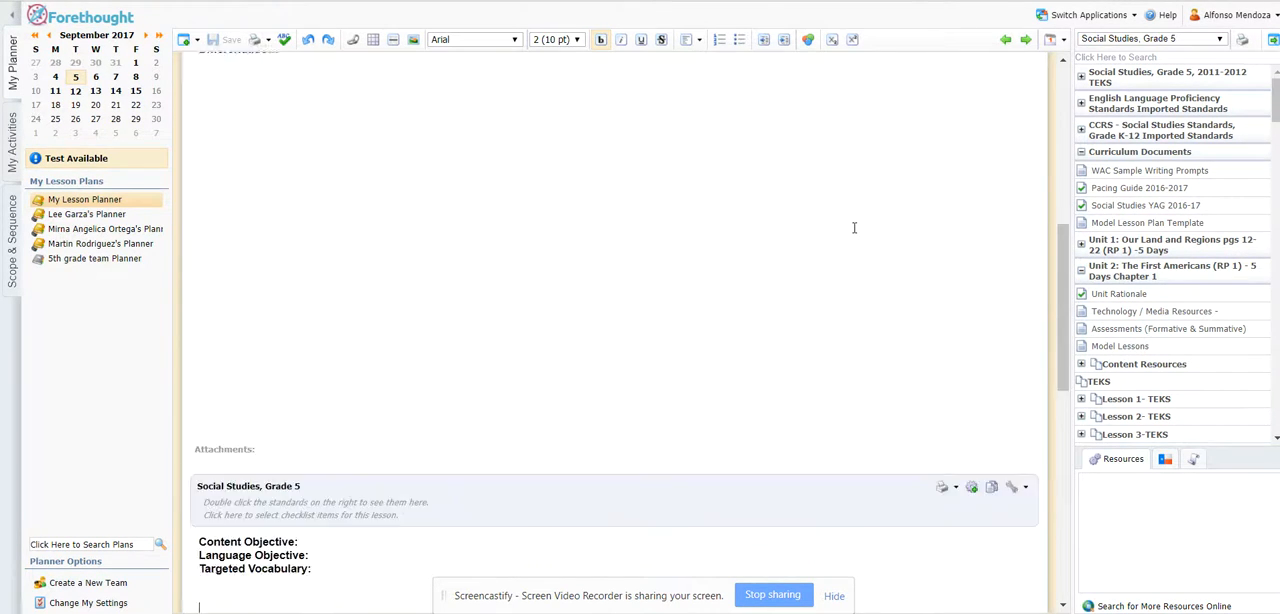
pyautogui.scroll(-3, 900, 250)
pyautogui.scroll(-5, 1103, 298)
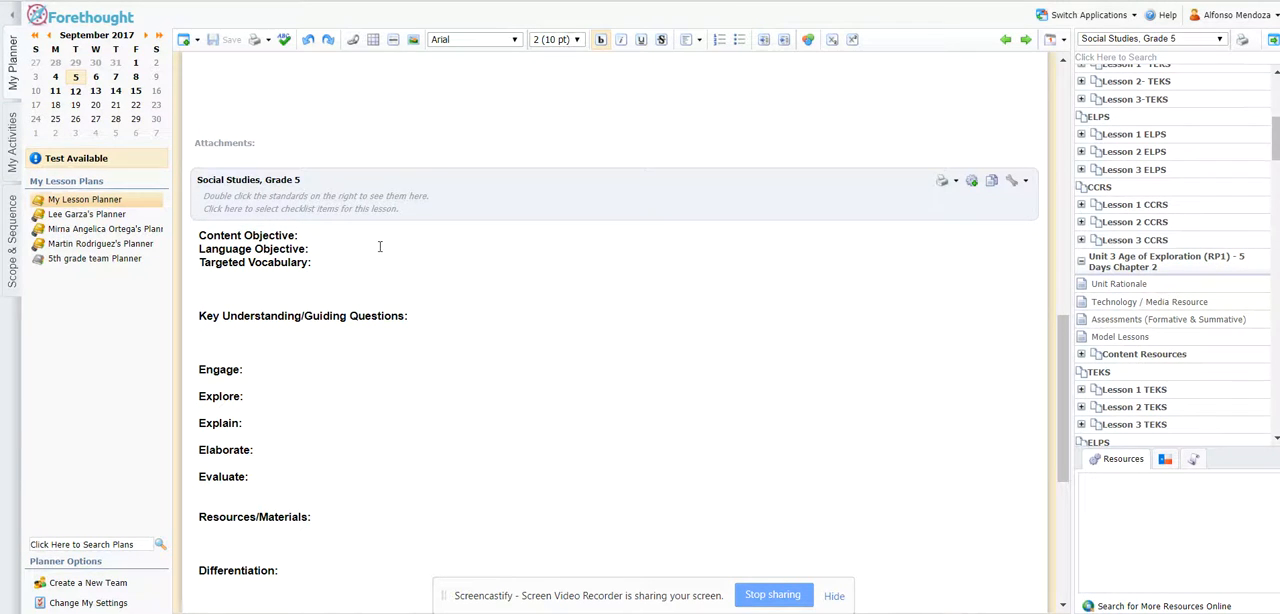
pyautogui.scroll(3, 502, 340)
pyautogui.scroll(5, 414, 283)
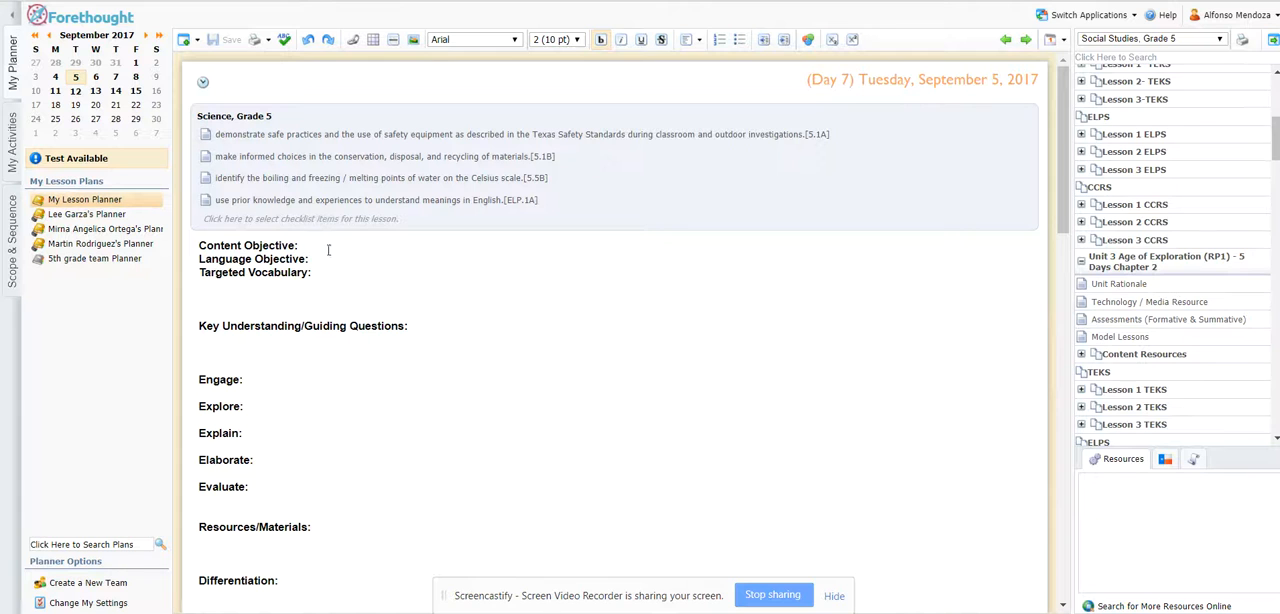
# Enter "What is Science?" as the Science lesson's content objective and save the lesson plan.
pyautogui.click(340, 245)
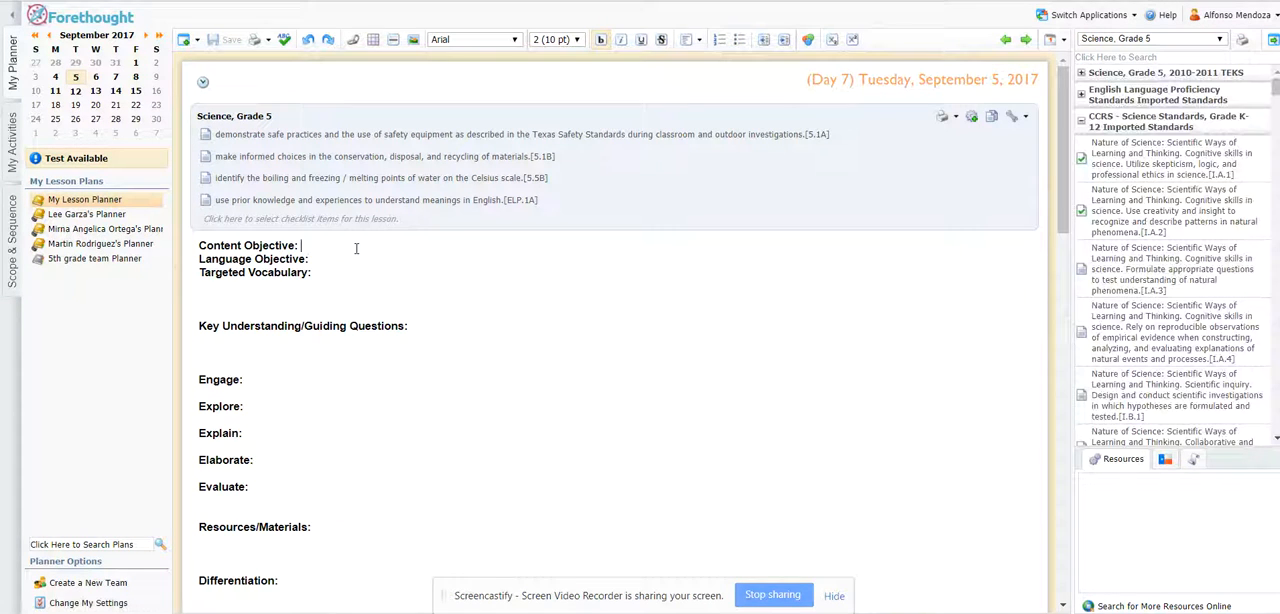
pyautogui.write('WHa')
pyautogui.press('BackSpace')
pyautogui.press('BackSpace')
pyautogui.write('hat is Science?')
pyautogui.click(222, 40)
pyautogui.scroll(-3, 600, 320)
pyautogui.scroll(-3, 600, 322)
pyautogui.scroll(4, 601, 331)
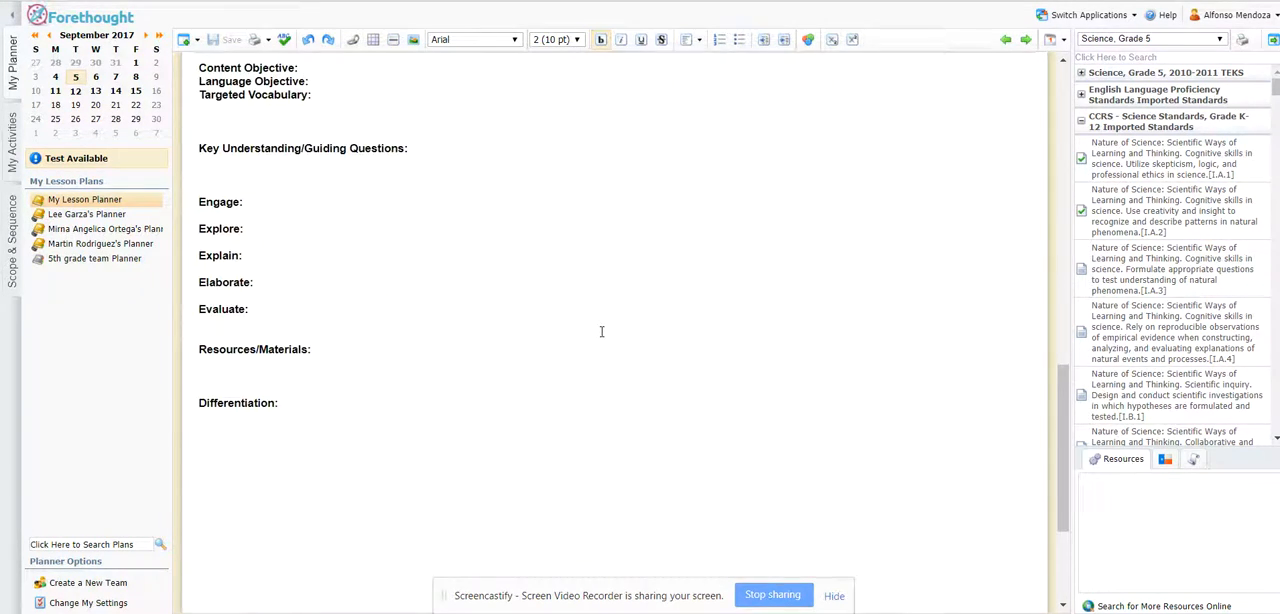
pyautogui.scroll(-3, 601, 331)
pyautogui.scroll(5, 601, 331)
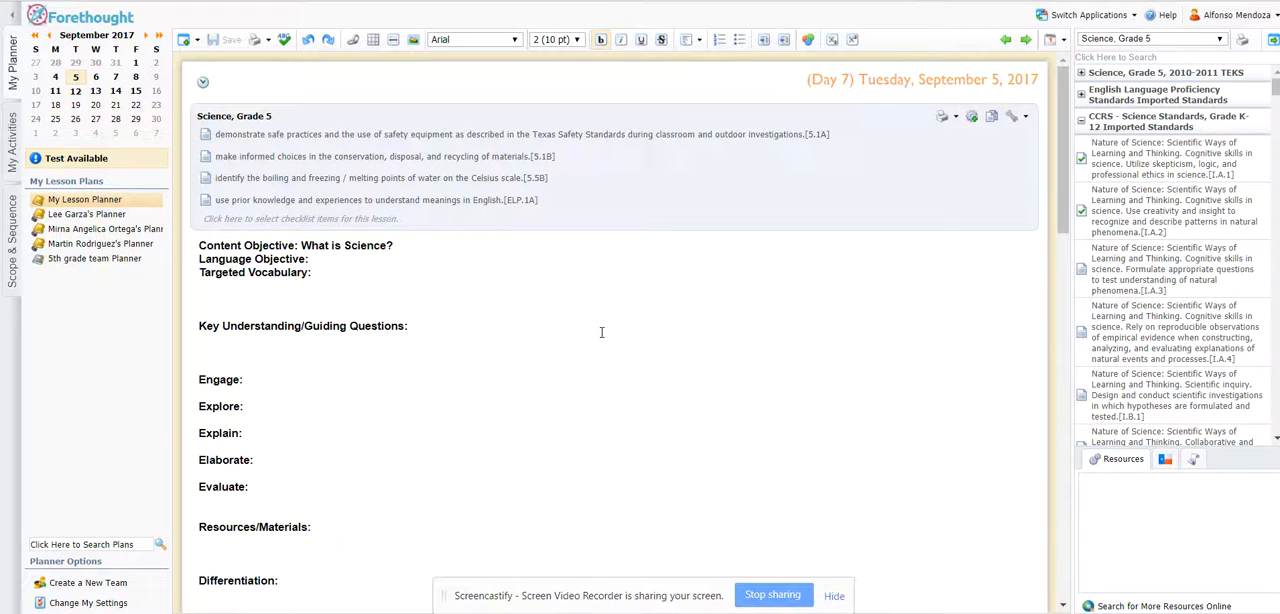